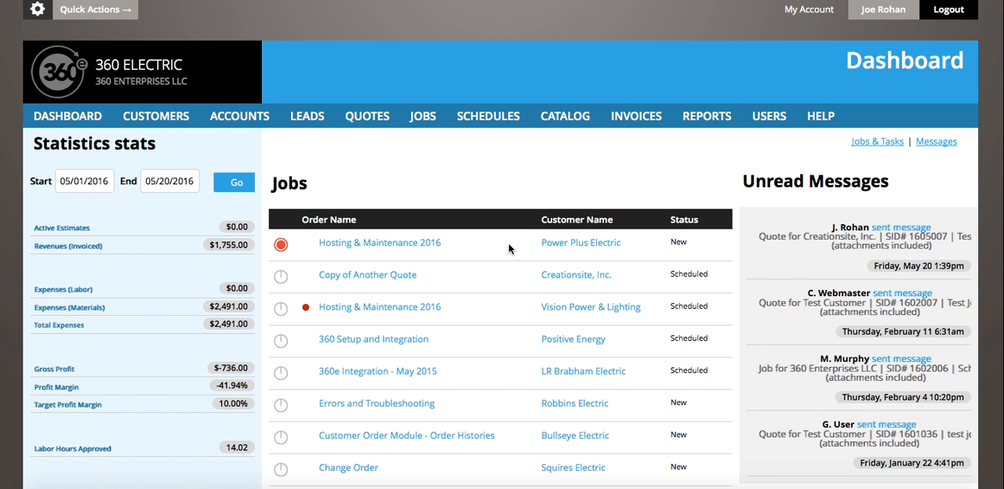
Open the Schedules & Tracking application settings and review the day hours, status colors and tracking defaults
click(36, 15)
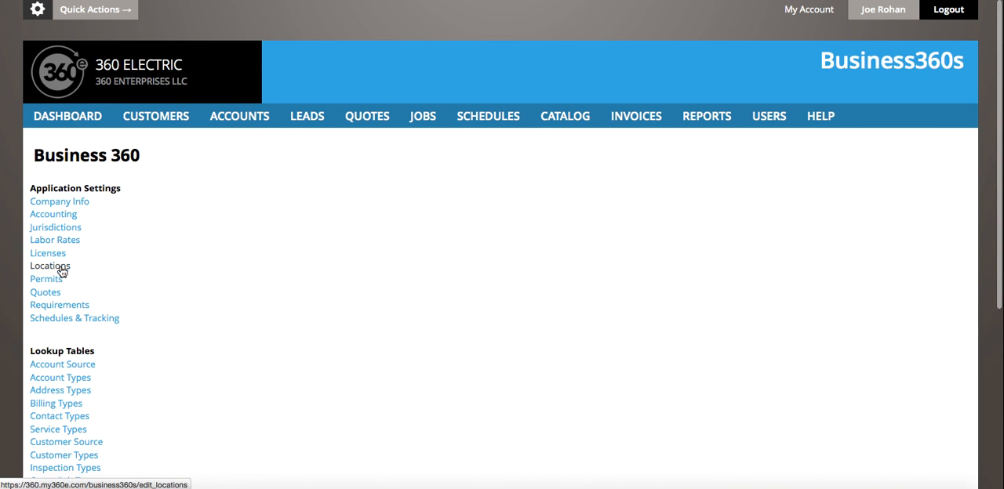
scroll(54, 416, down, 1)
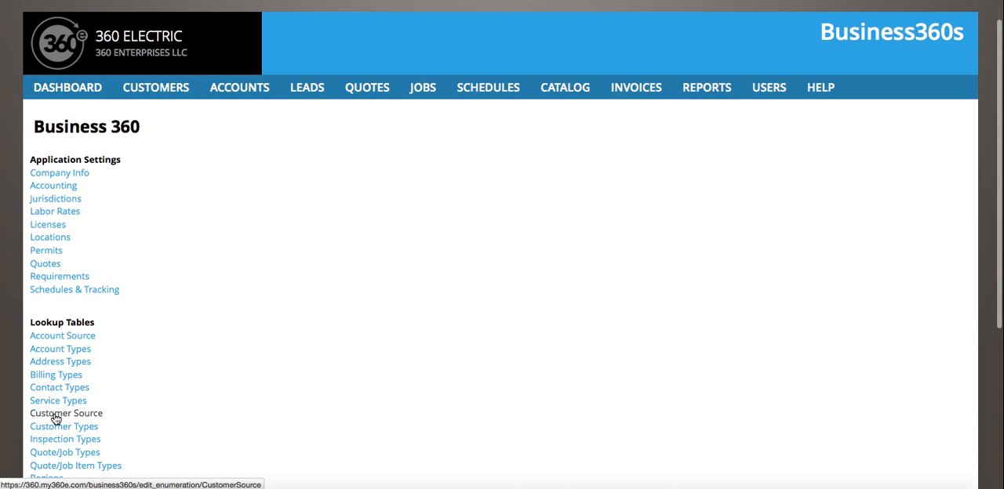
click(84, 291)
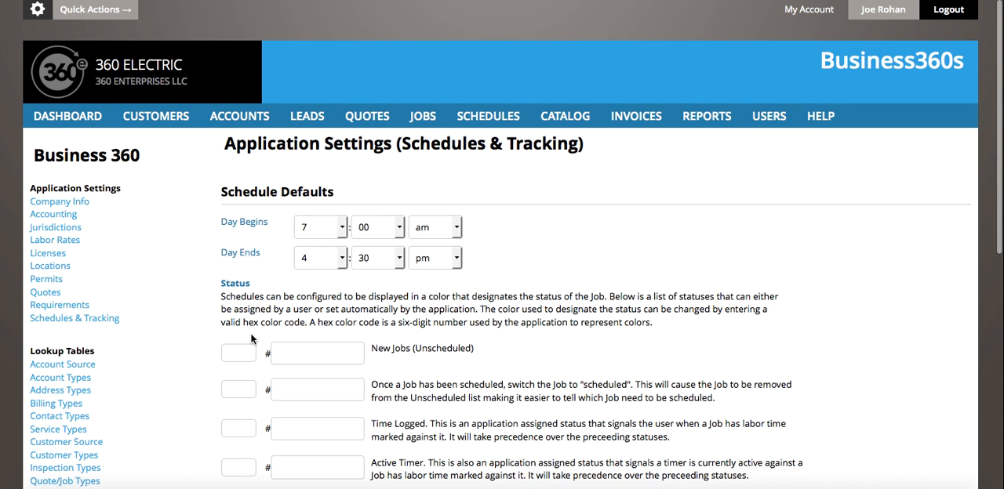
scroll(327, 322, down, 2)
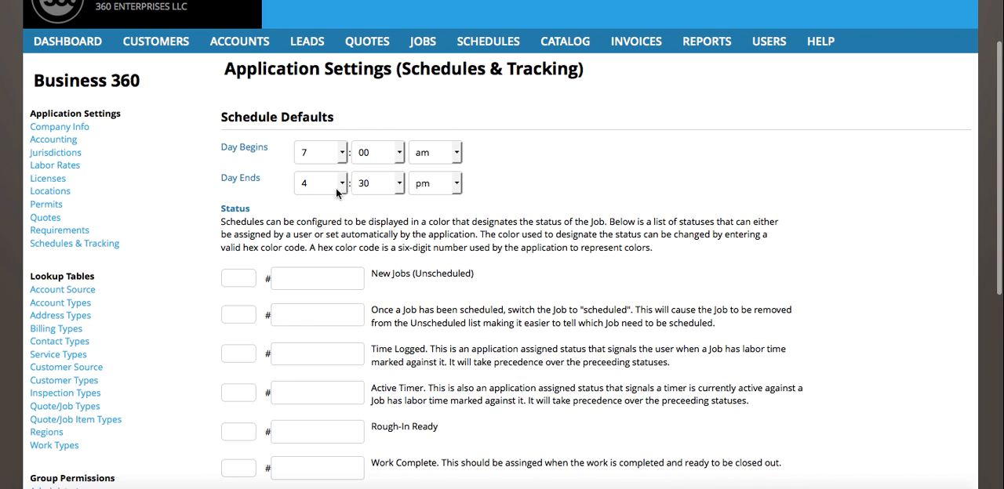
scroll(207, 284, down, 5)
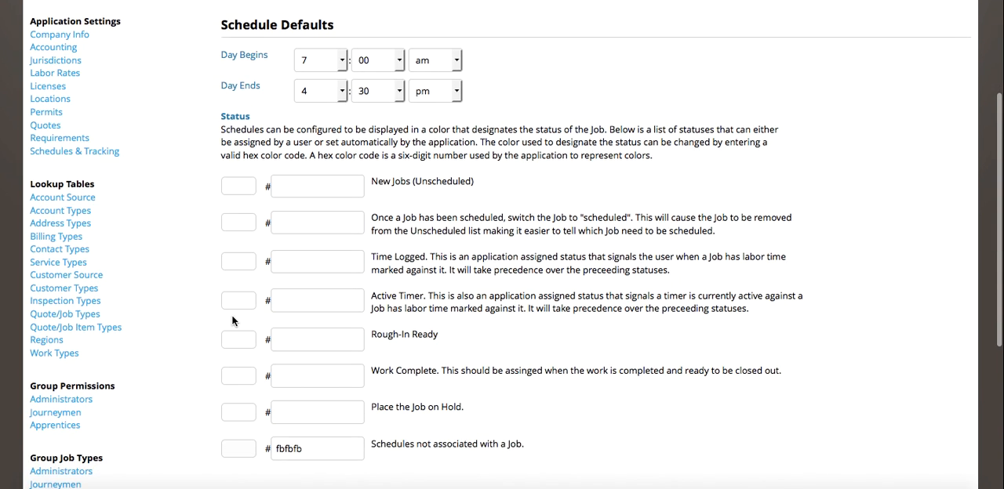
scroll(229, 349, down, 3)
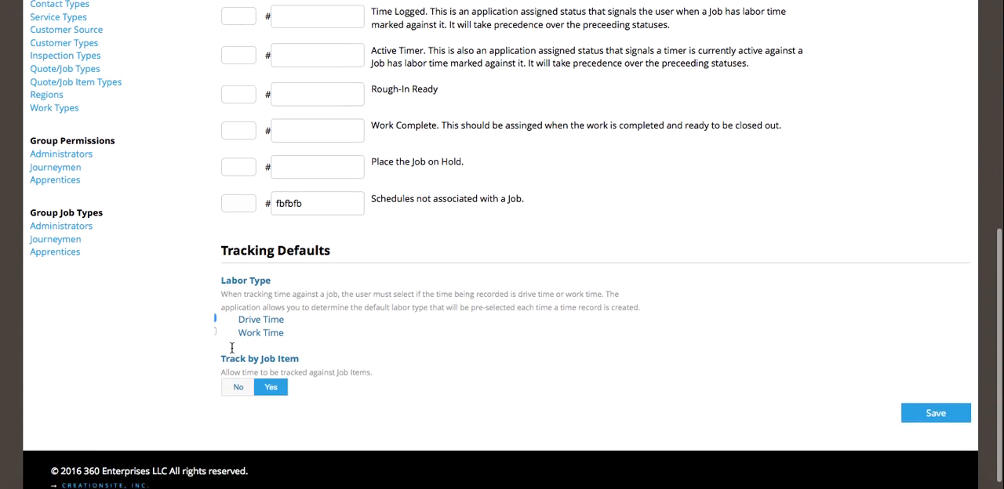
scroll(173, 290, up, 10)
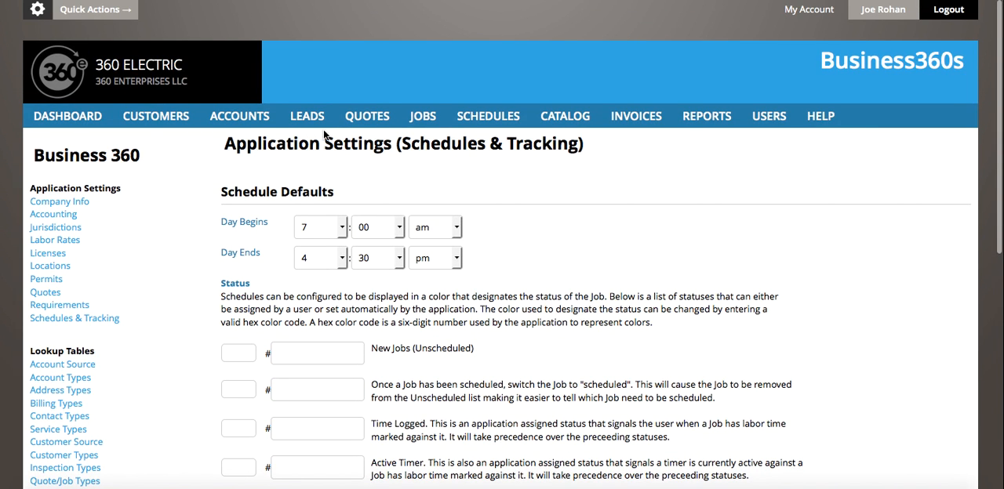
Open the details of Test Job @ and start adding a schedule from its job schedule list
click(416, 118)
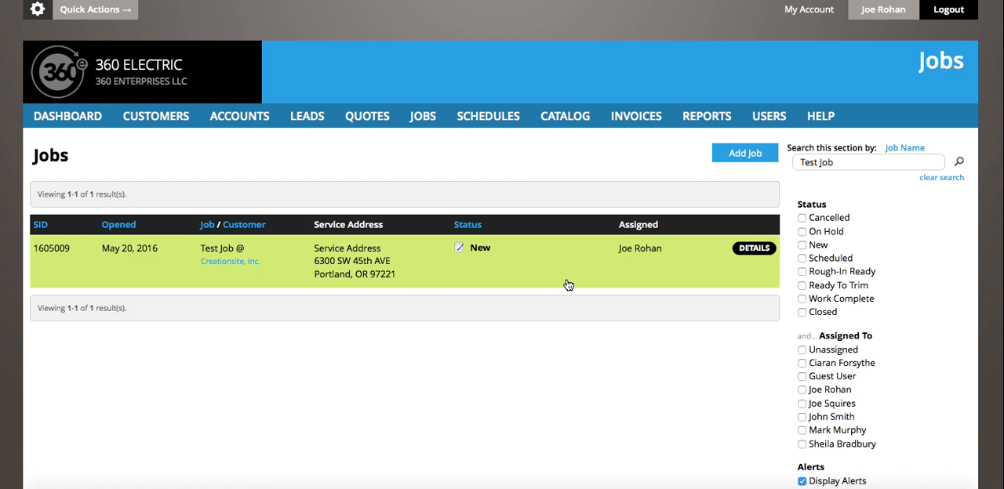
click(754, 252)
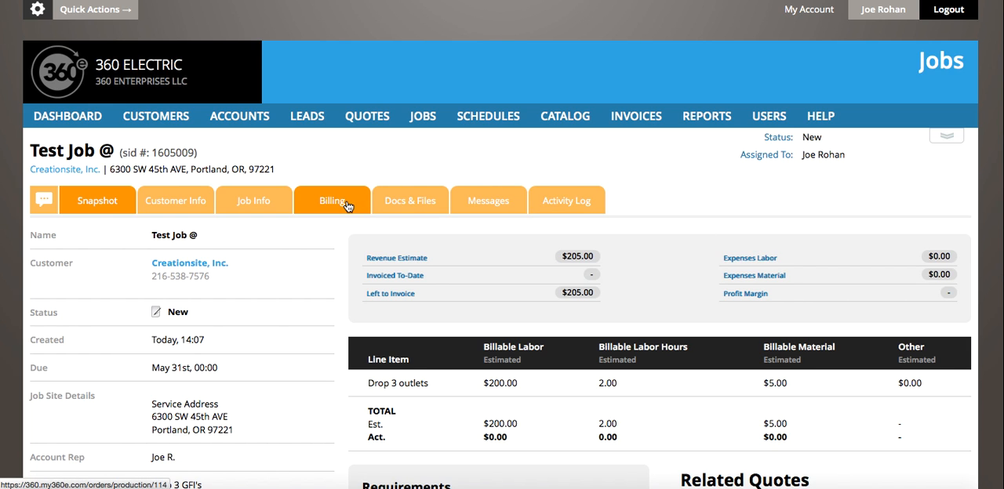
click(247, 206)
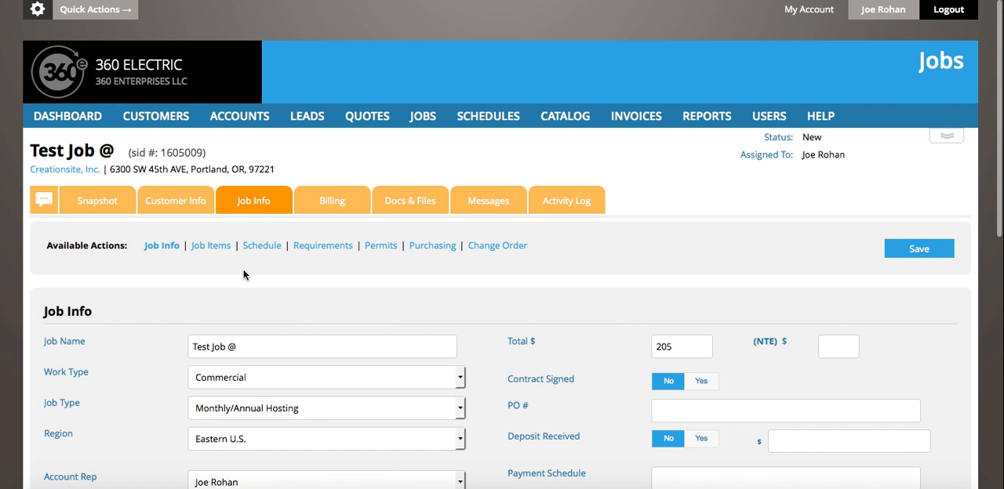
click(257, 252)
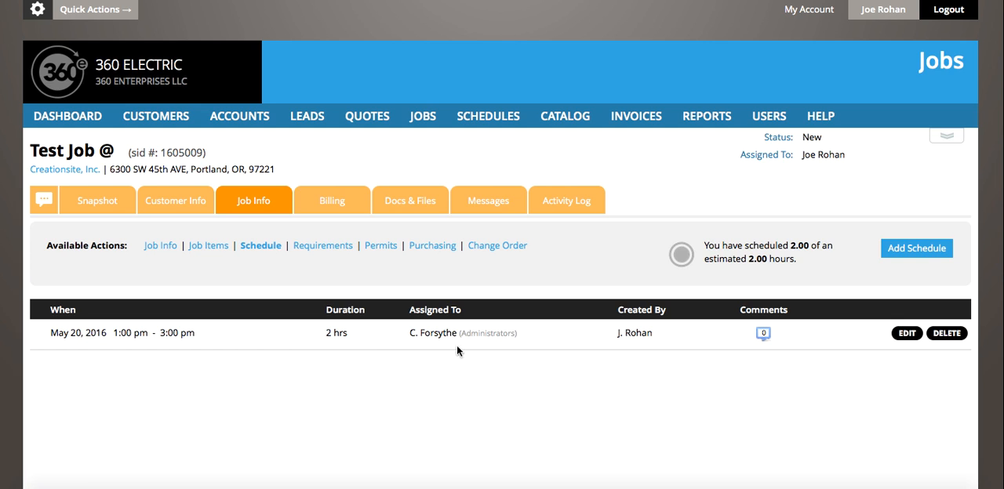
click(919, 249)
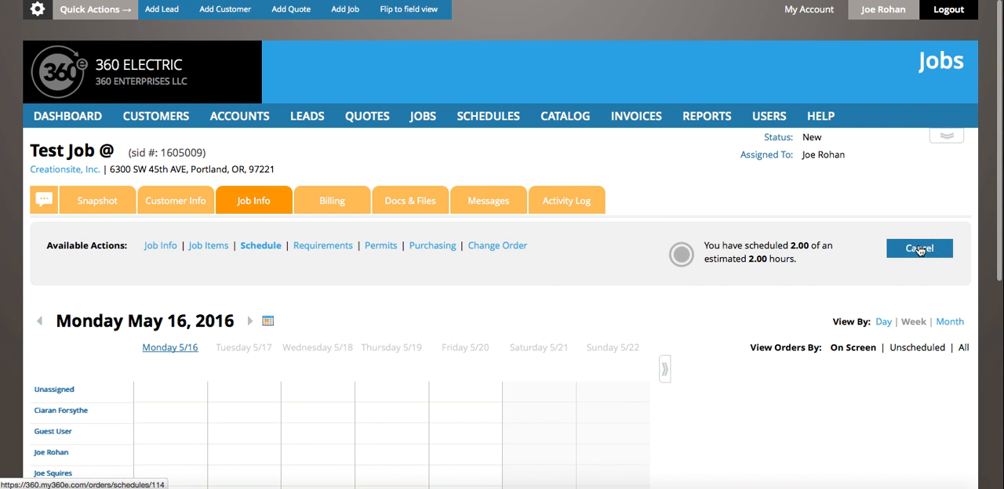
Delete the job's existing 1:00 pm to 3:00 pm schedule on Friday 5/20
scroll(499, 294, down, 3)
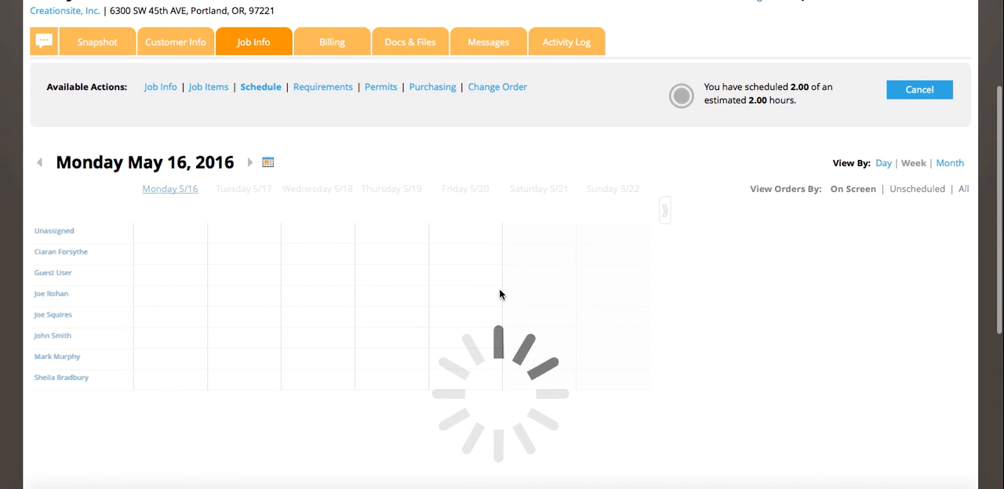
scroll(499, 294, down, 1)
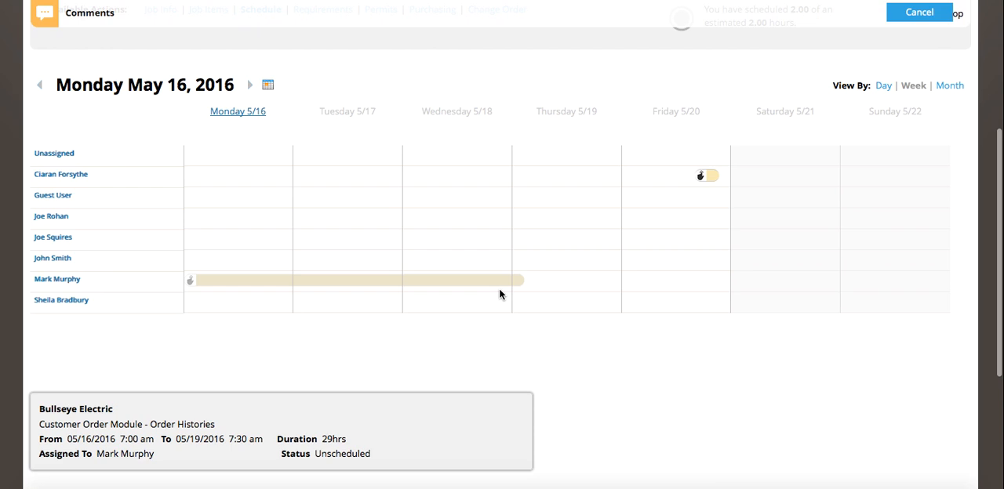
mouse_move(711, 182)
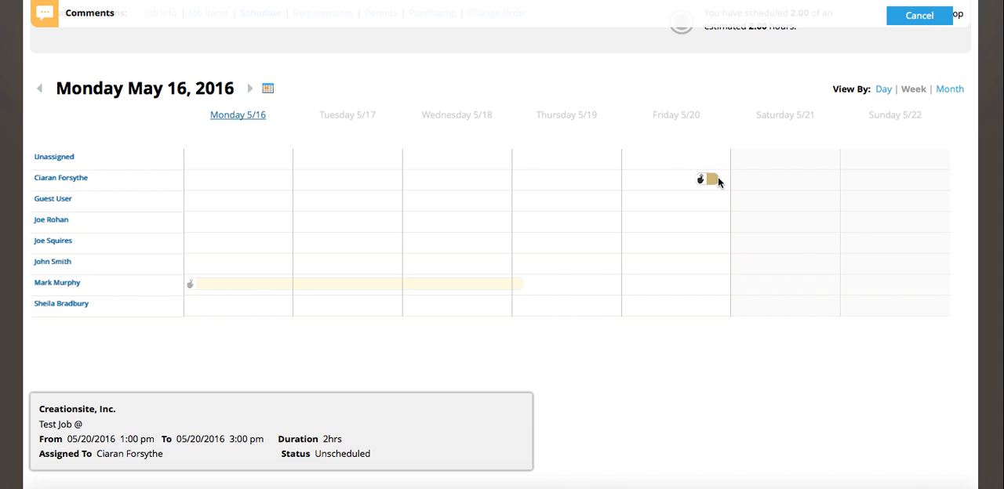
scroll(638, 94, up, 2)
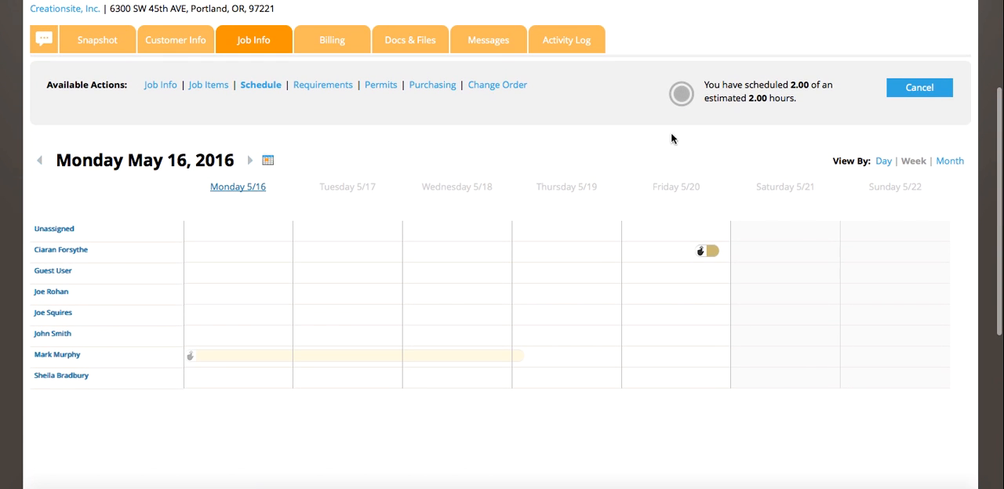
mouse_move(711, 254)
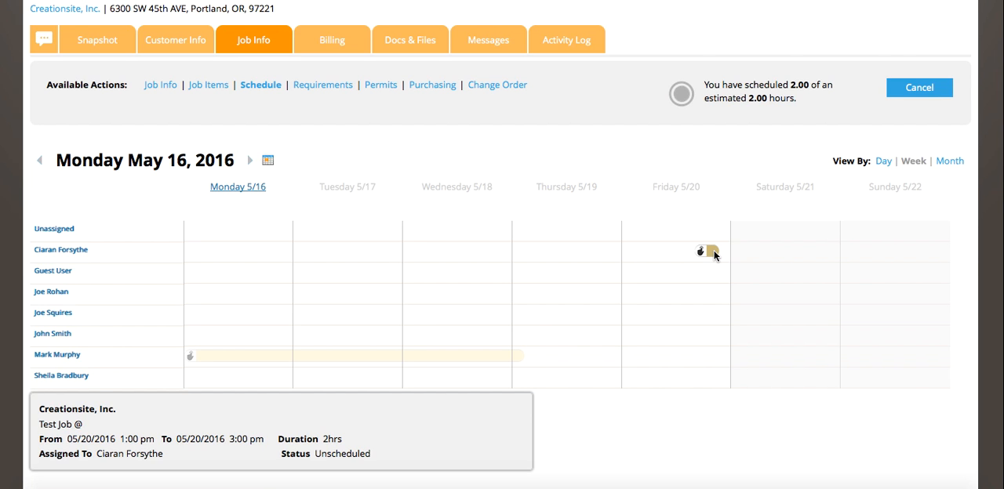
click(714, 250)
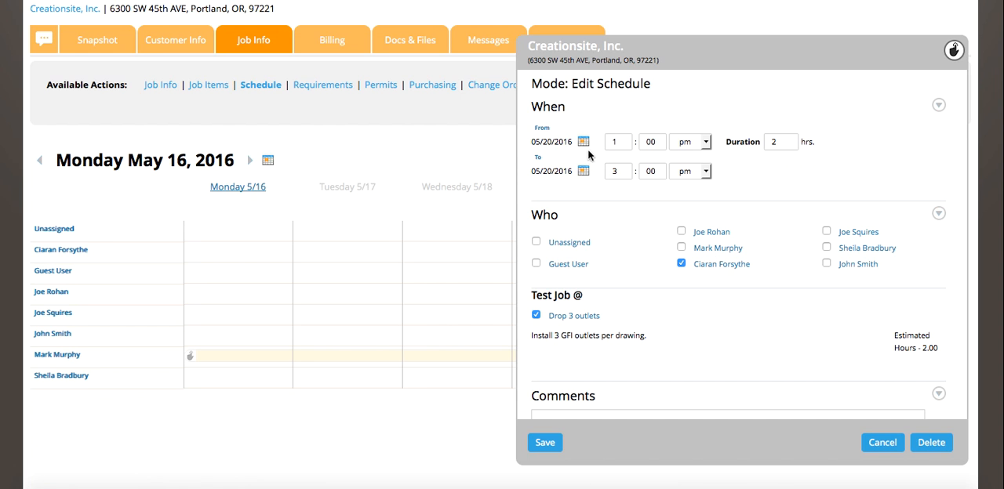
click(931, 443)
click(554, 211)
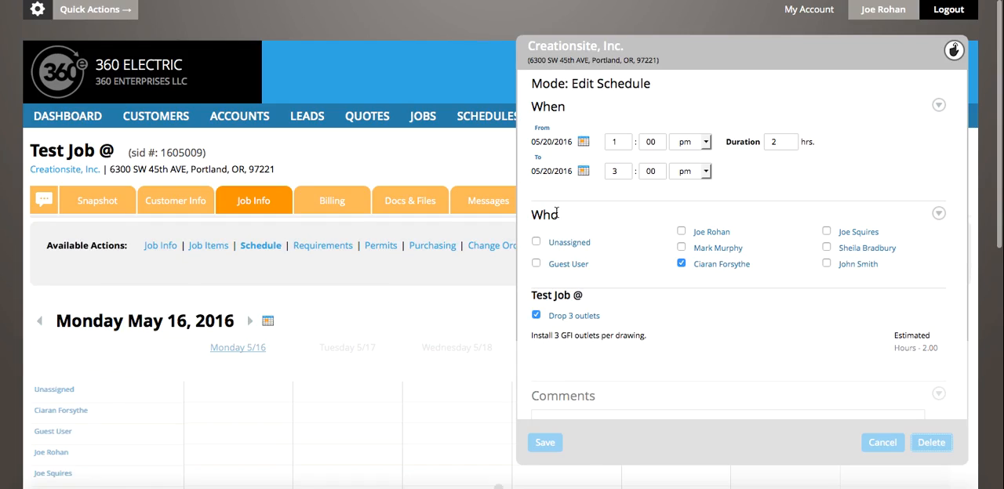
Add and save a 2-hour schedule at 8:00 am on Friday 5/20 for the employee listed below Unassigned, including Drop 3 outlets
scroll(490, 358, down, 3)
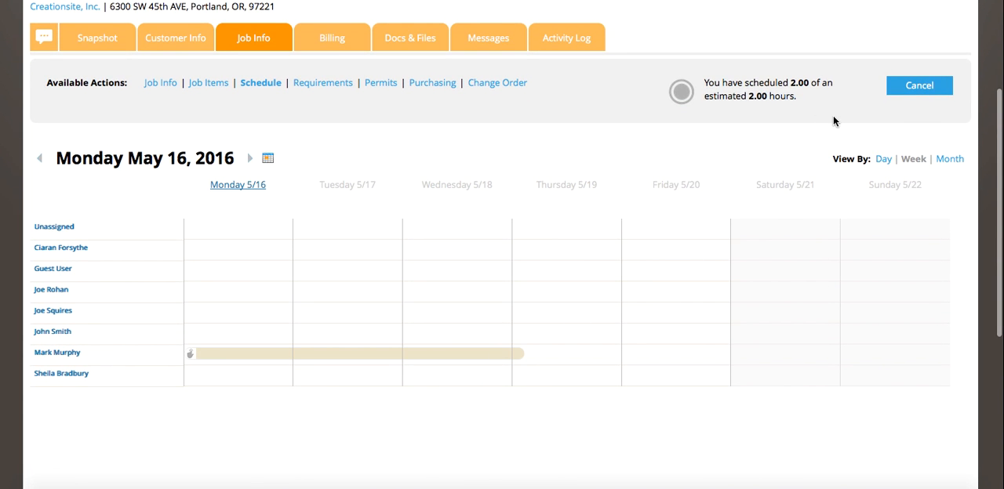
scroll(608, 250, down, 1)
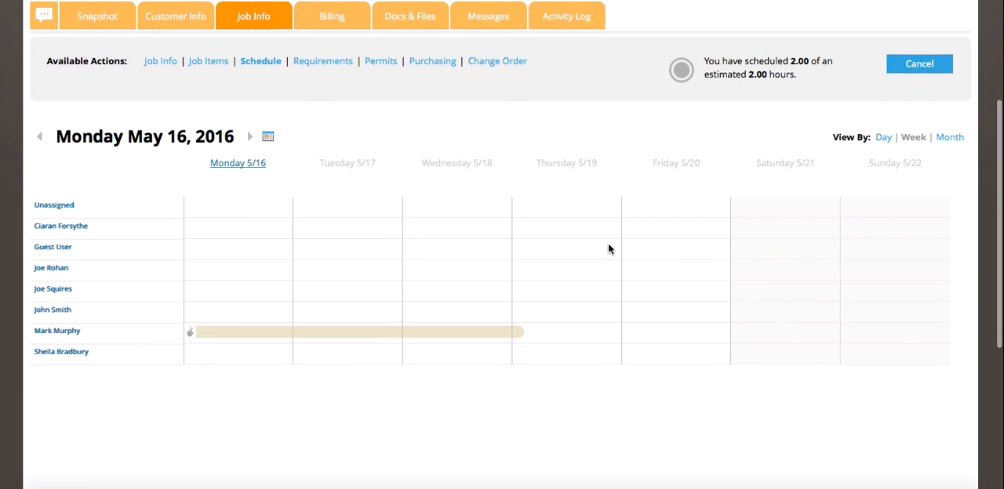
scroll(607, 249, down, 1)
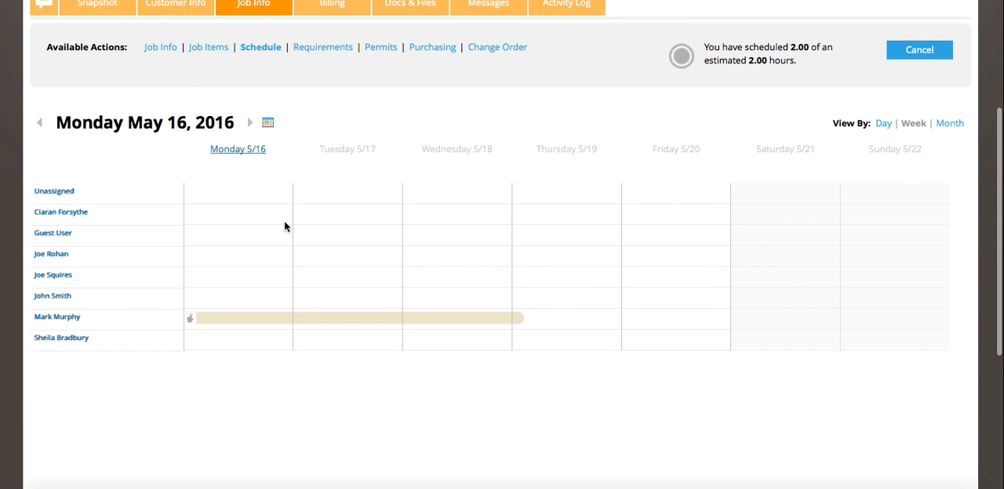
click(638, 220)
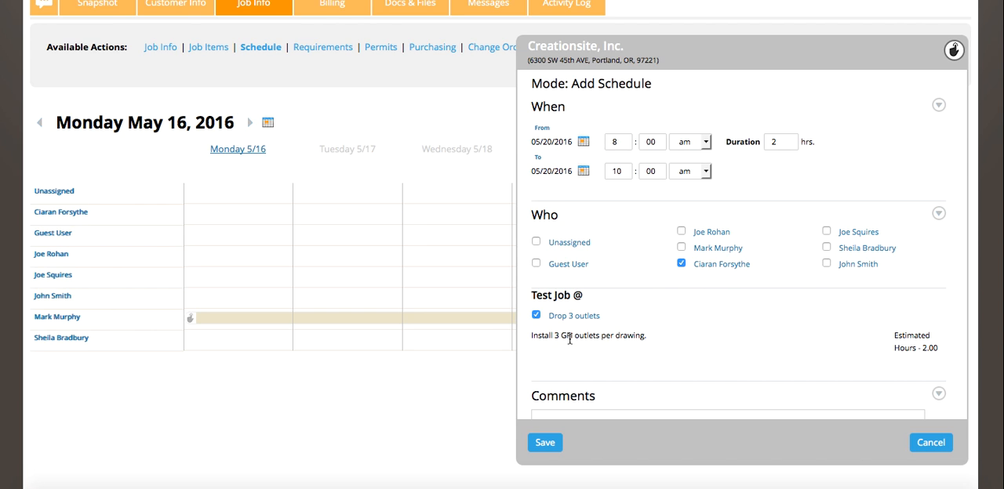
click(536, 316)
scroll(717, 343, down, 2)
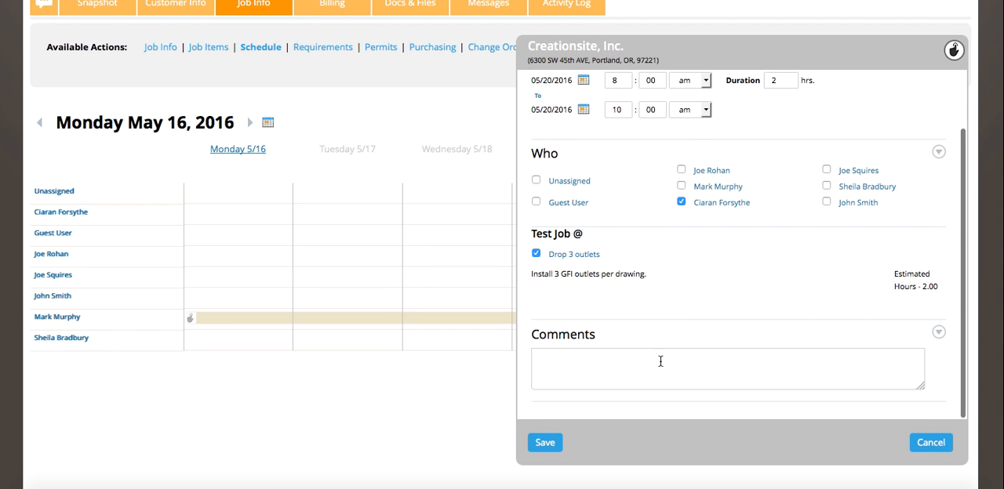
scroll(612, 373, up, 1)
scroll(613, 372, up, 1)
scroll(612, 369, down, 2)
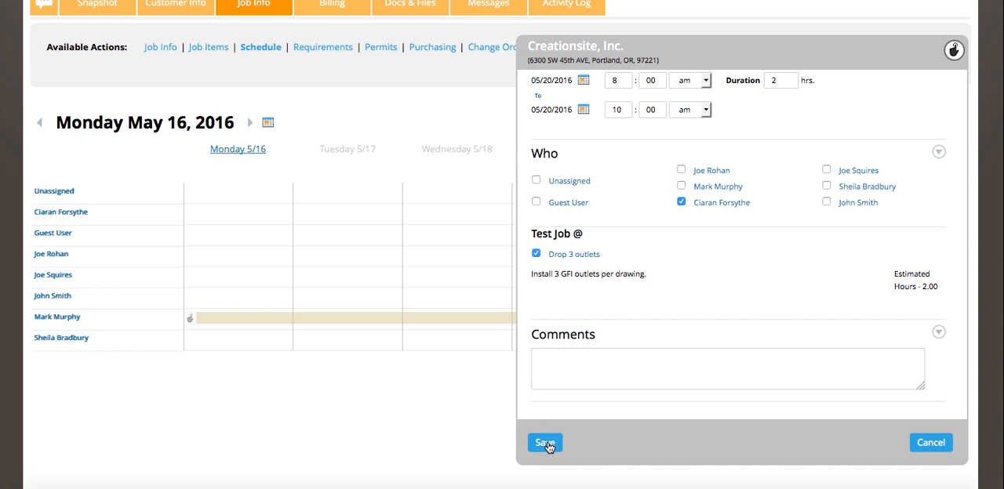
scroll(594, 341, up, 1)
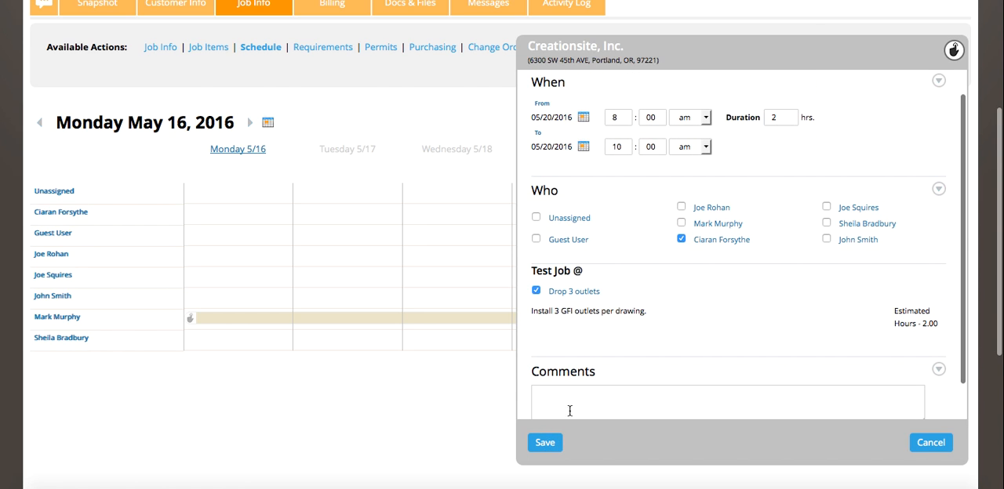
click(546, 443)
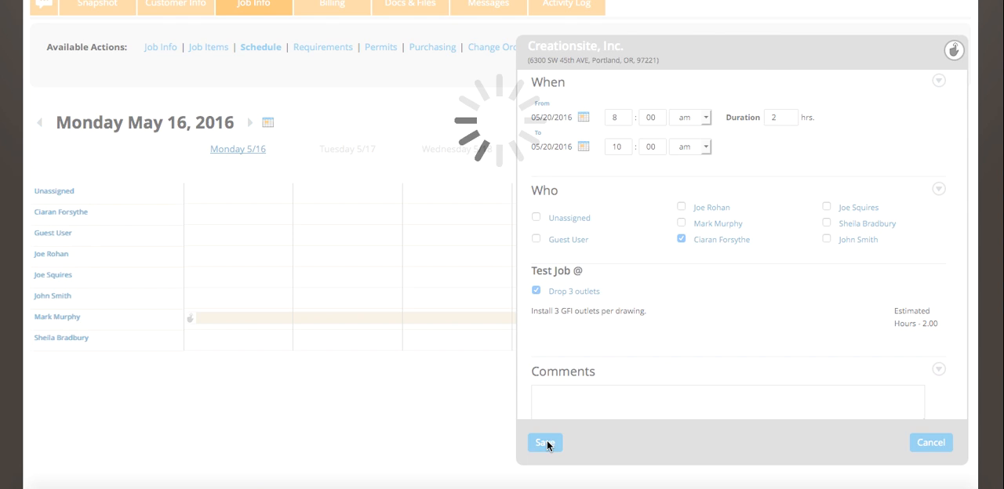
Open the 8:00 am Friday schedule entry to examine its details, and close it without changes
mouse_move(648, 213)
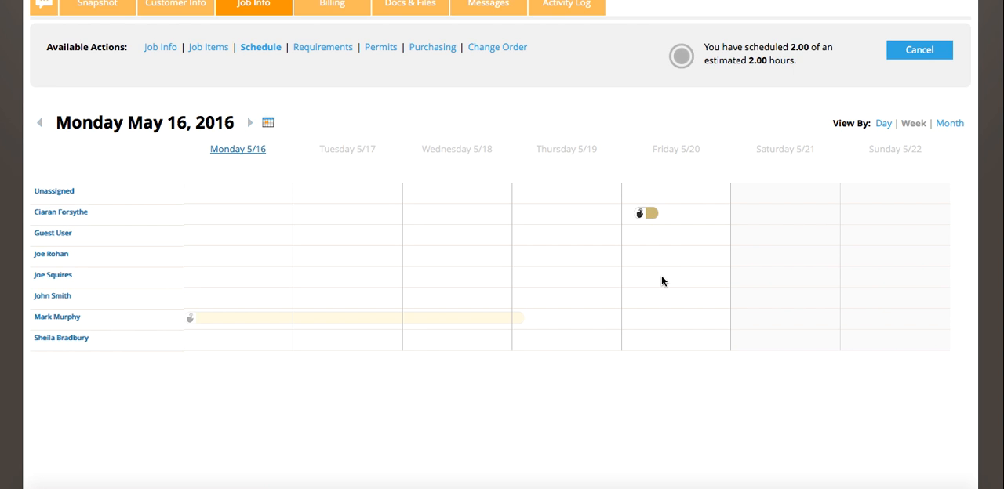
click(652, 212)
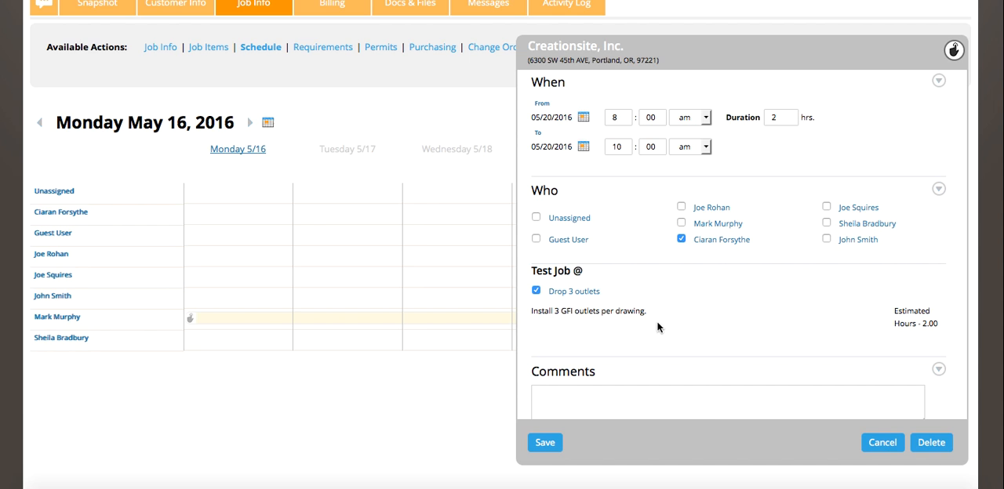
click(881, 443)
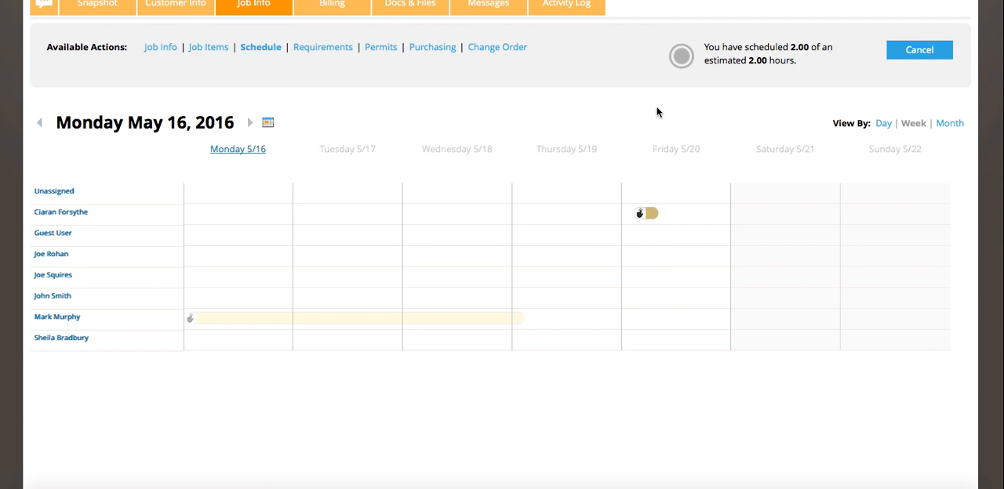
Delete the job's 8:00 am to 10:00 am schedule entry on Friday 5/20
scroll(559, 162, up, 2)
scroll(559, 162, up, 1)
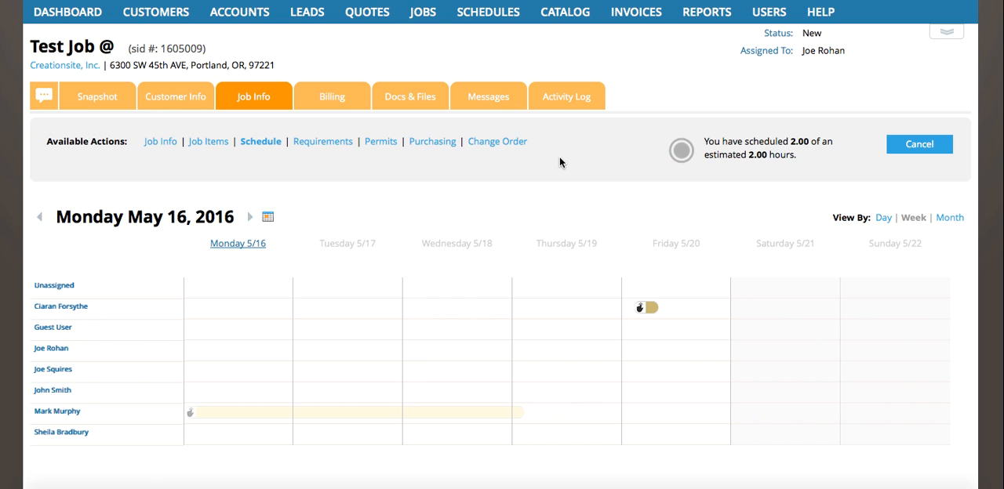
mouse_move(648, 314)
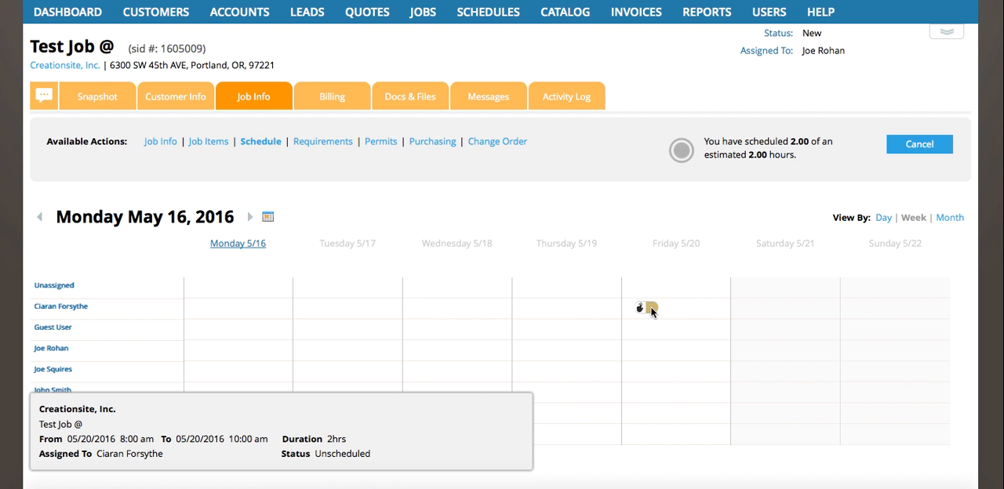
click(651, 308)
drag(652, 308, 891, 470)
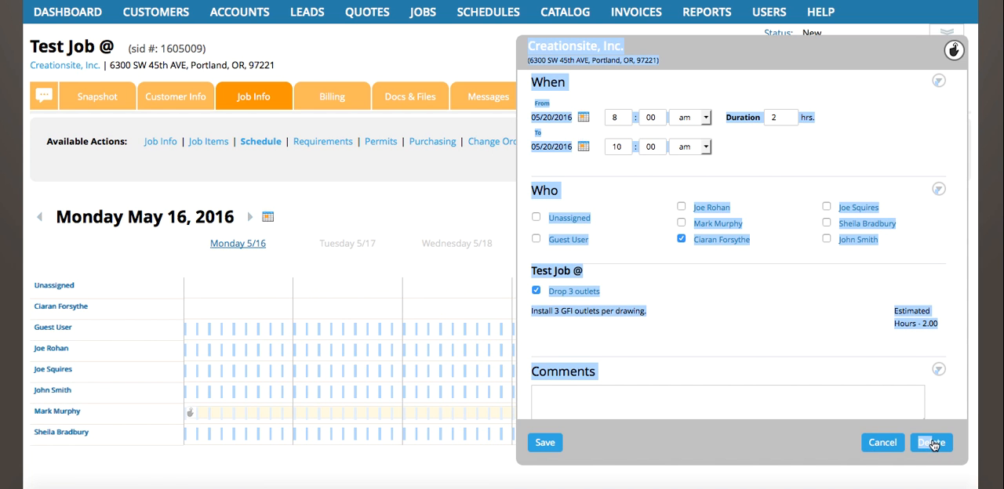
click(931, 444)
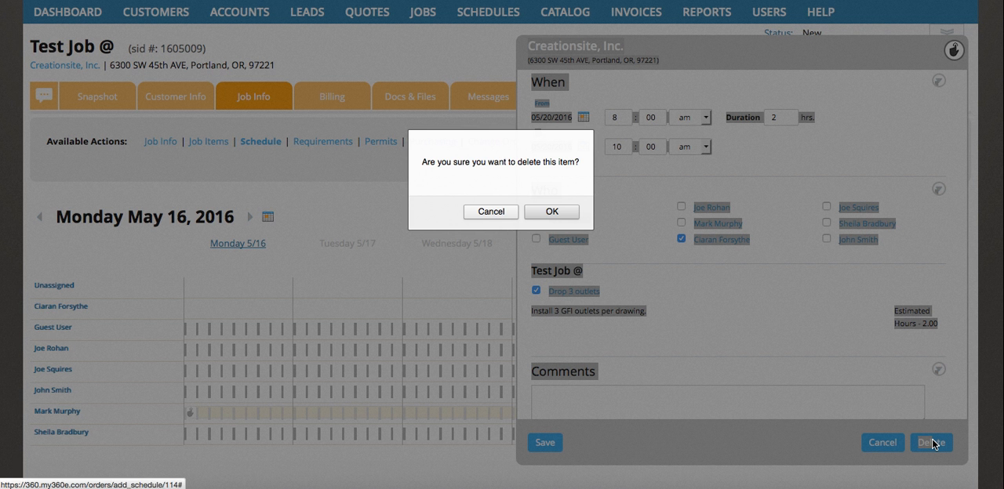
click(545, 209)
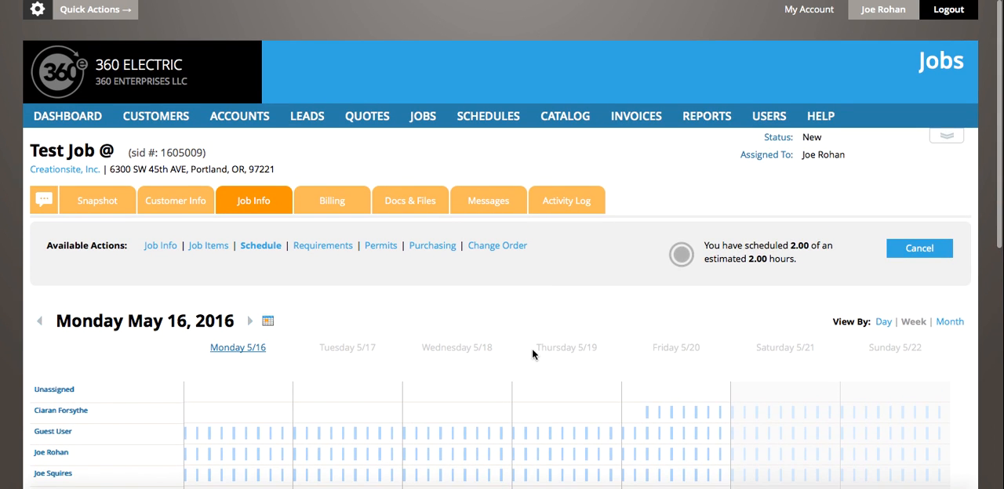
Open a new schedule entry for the job at 12:00 pm on Wednesday 5/18, and cancel it without saving
click(545, 411)
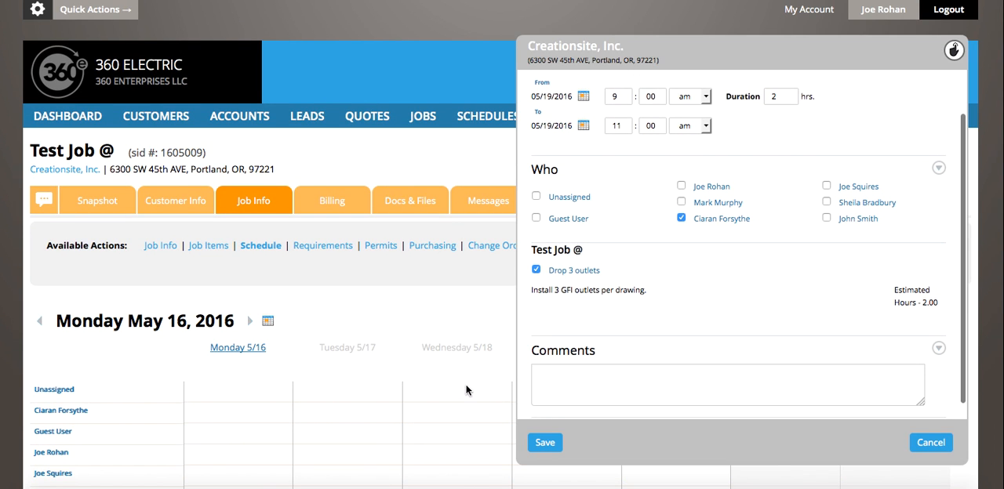
click(925, 442)
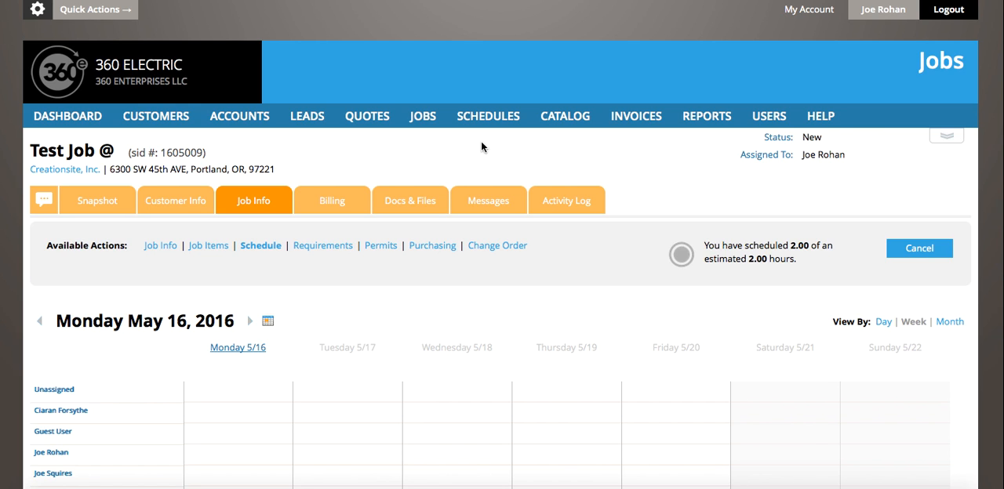
Go to the main Schedules page, list the unscheduled orders, and expand the Creationsite, Inc. order
click(484, 119)
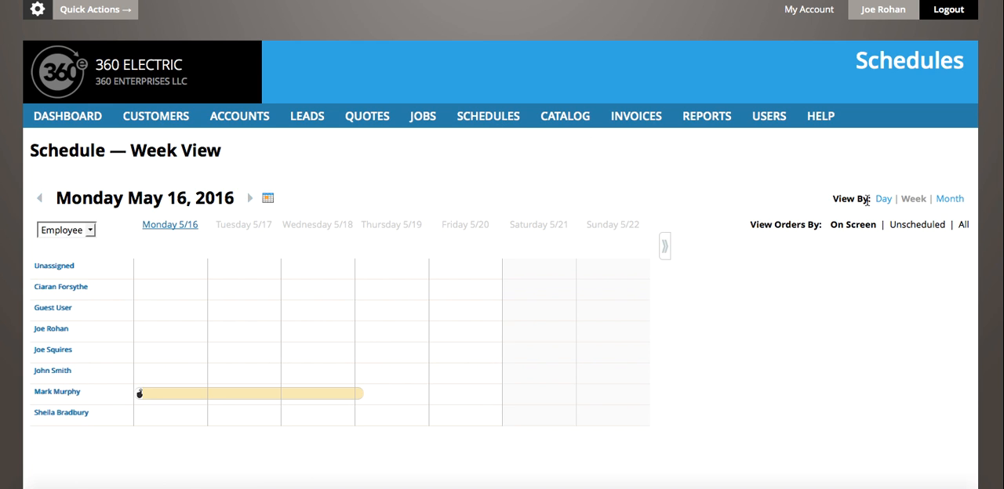
click(919, 225)
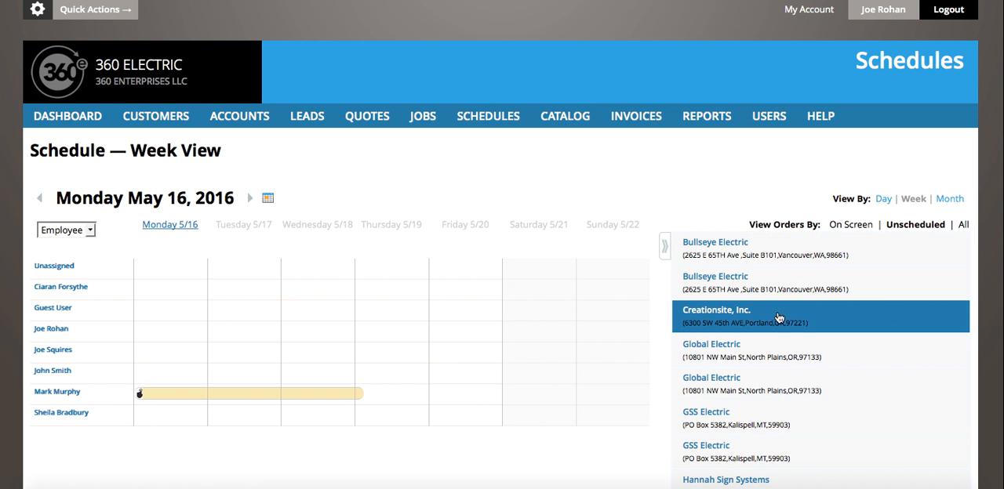
scroll(774, 317, down, 2)
scroll(773, 318, up, 2)
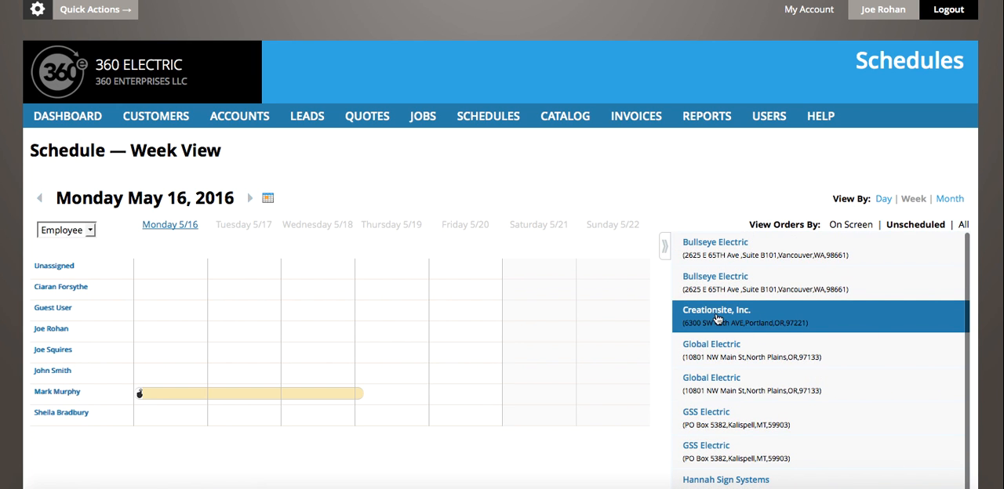
click(781, 313)
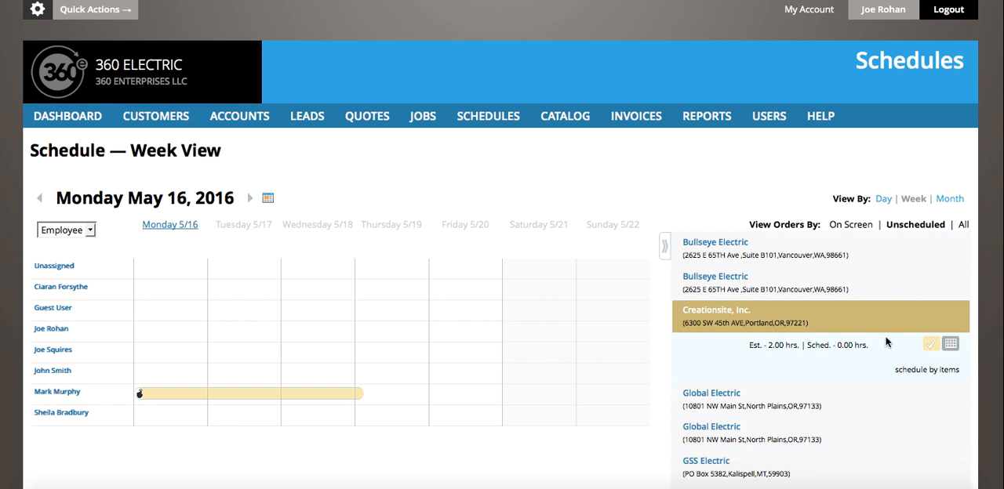
Add and save an 8:00 am to 10:00 am schedule on 05/16/2016 for the Creationsite, Inc. order, assigned to the employee listed below Unassigned
click(951, 345)
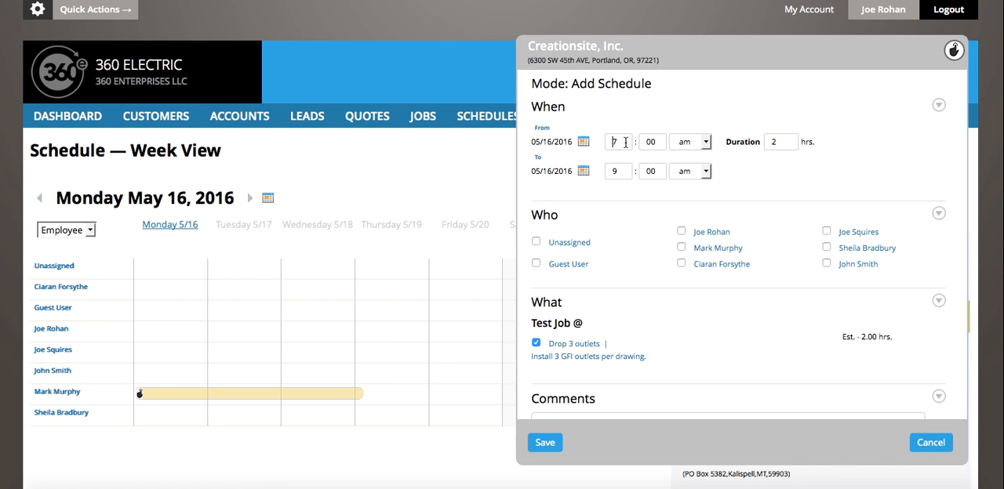
drag(622, 142, 604, 142)
text(8)
drag(620, 171, 601, 173)
text(10)
click(681, 263)
click(545, 444)
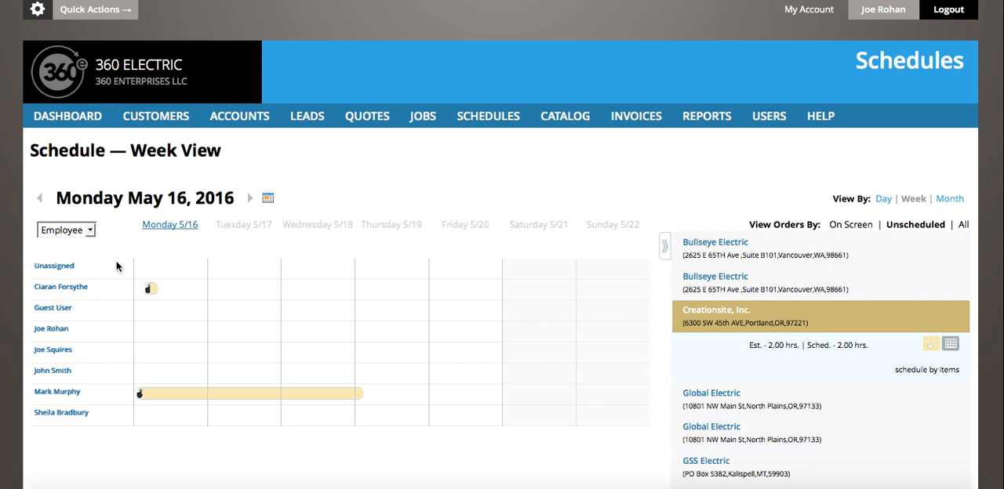
Change the Creationsite, Inc. order's status from Unscheduled to Scheduling Complete
mouse_move(151, 290)
click(932, 344)
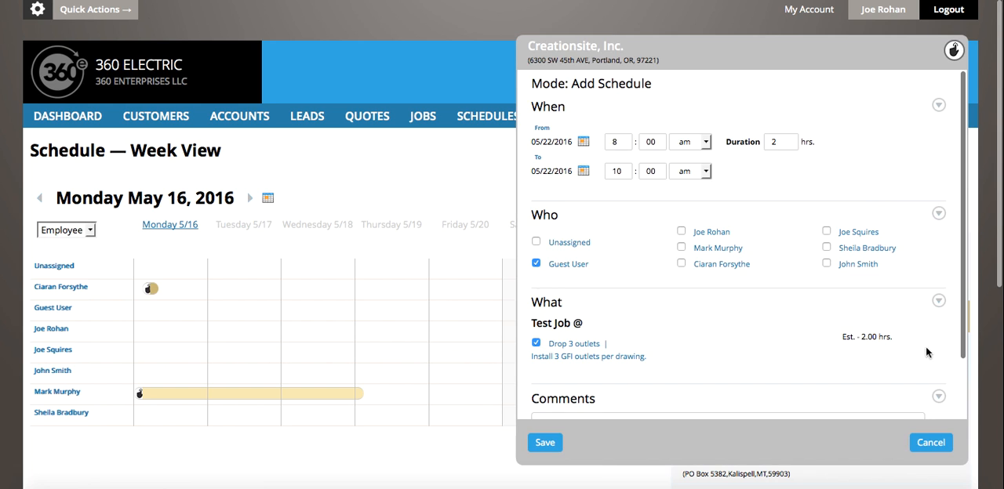
click(933, 442)
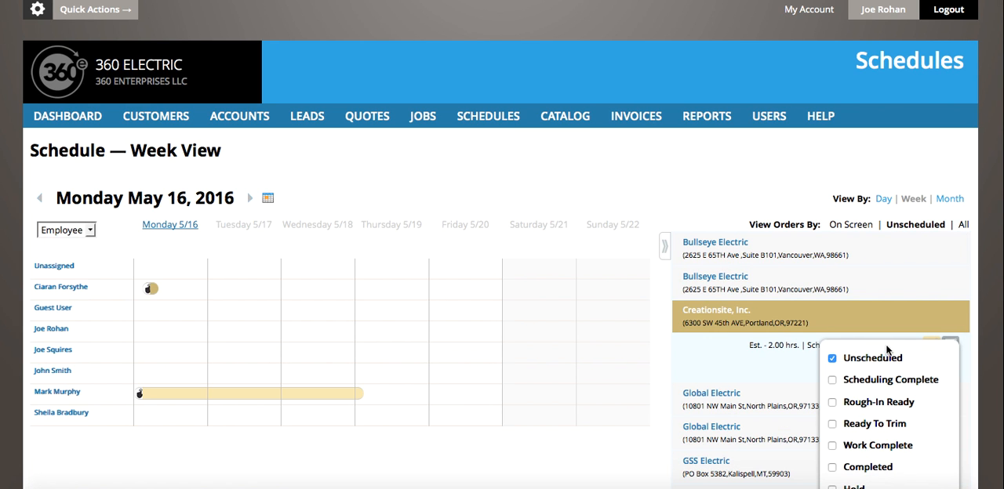
scroll(928, 330, down, 1)
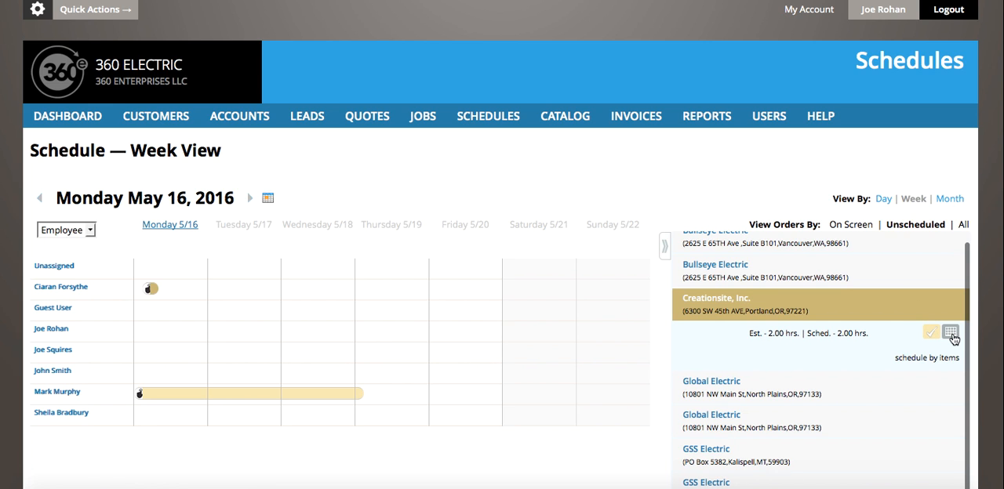
mouse_move(934, 335)
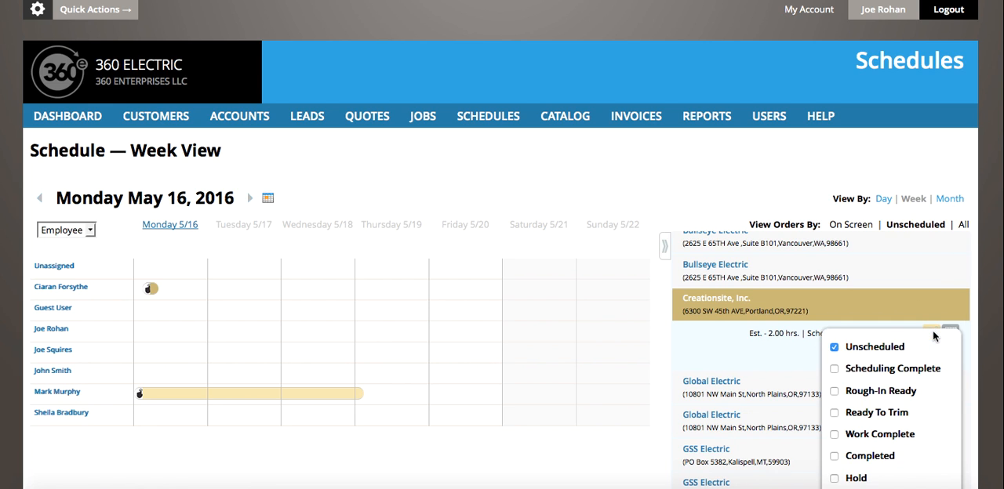
scroll(871, 392, down, 1)
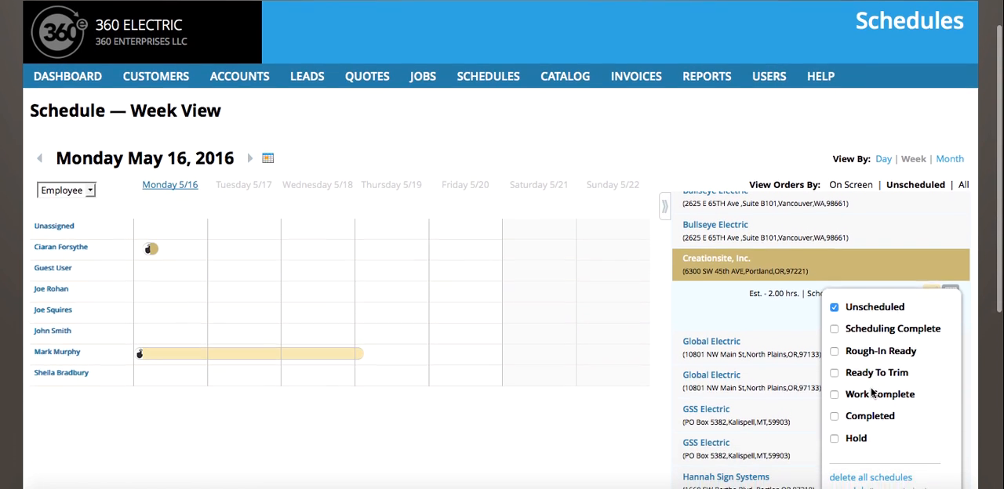
click(834, 322)
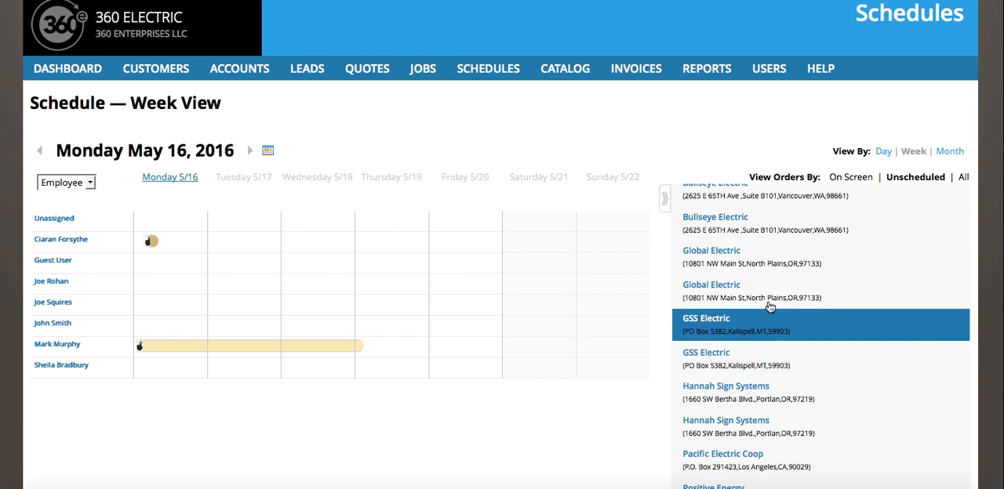
Open a new 9:00 am schedule entry on Thursday 5/19 for the Creationsite, Inc. order, examine its sections, and cancel it
click(371, 241)
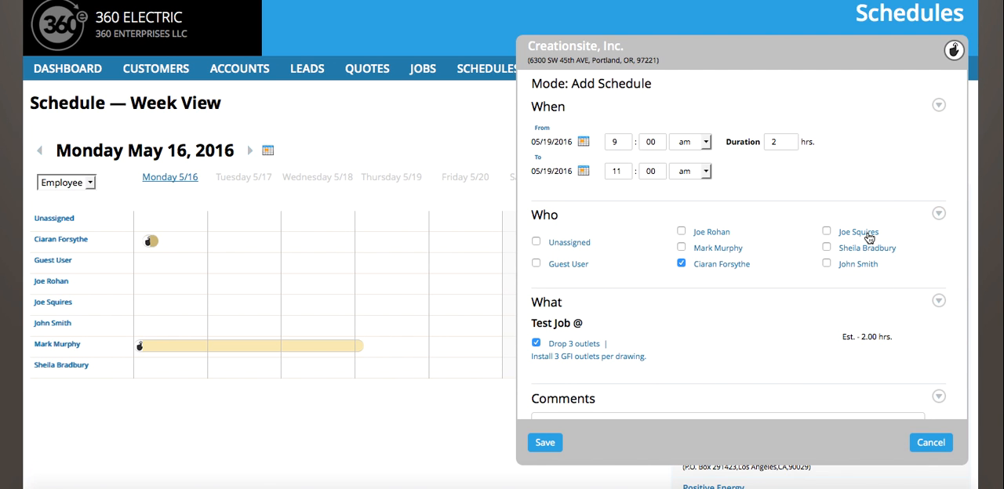
scroll(652, 317, down, 2)
scroll(651, 317, up, 2)
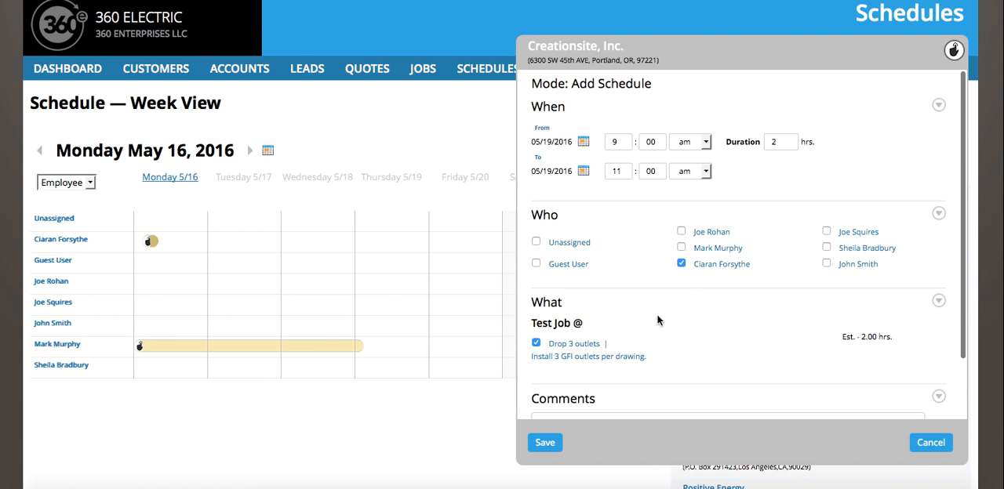
scroll(785, 211, down, 1)
scroll(786, 212, up, 1)
click(931, 442)
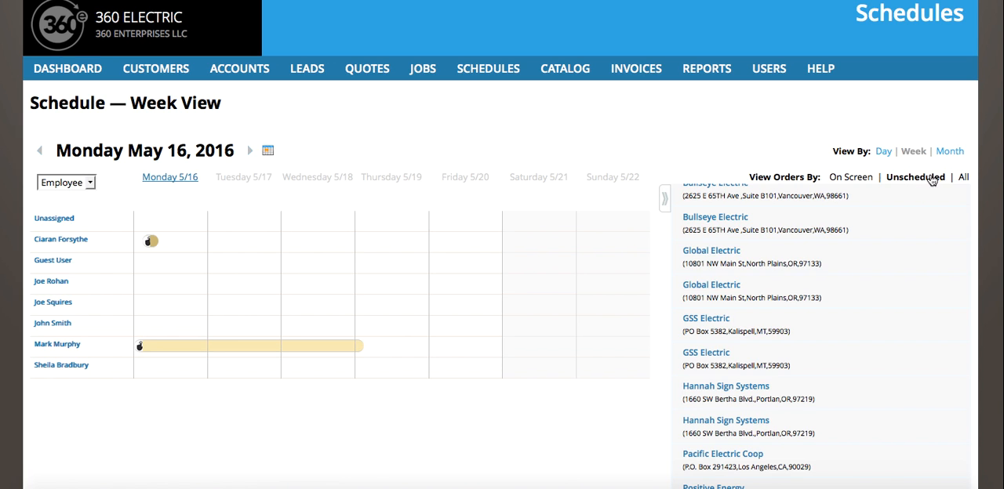
Reload the Schedules page and list the unscheduled orders to check whether Creationsite, Inc. is still among them
click(482, 72)
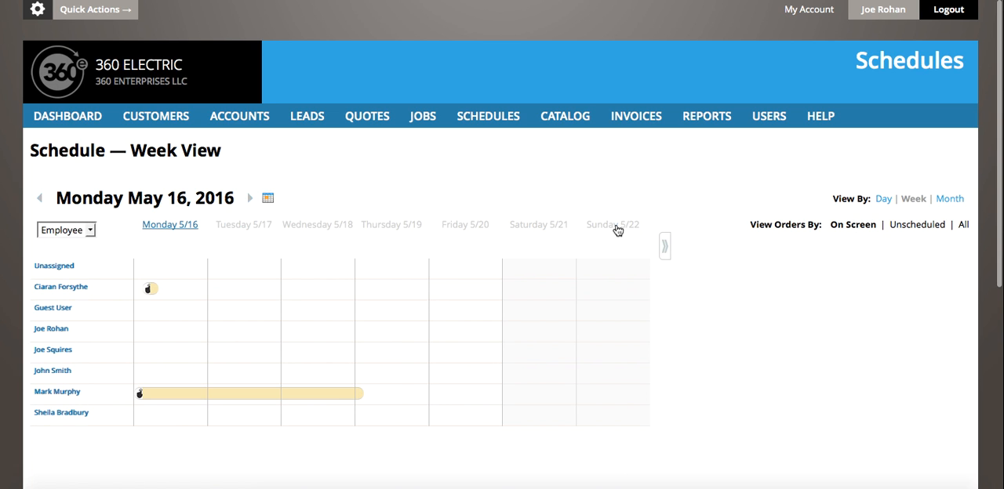
click(917, 227)
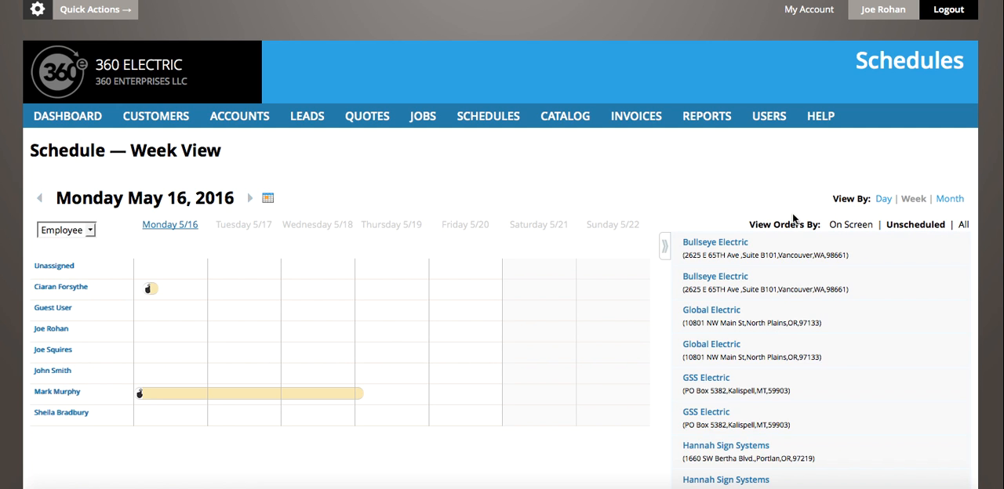
scroll(567, 342, down, 3)
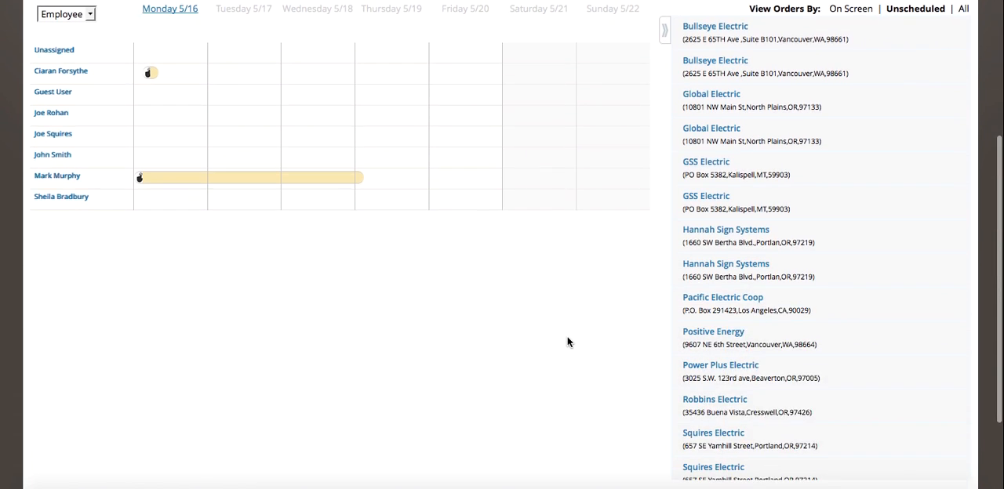
scroll(568, 336, up, 3)
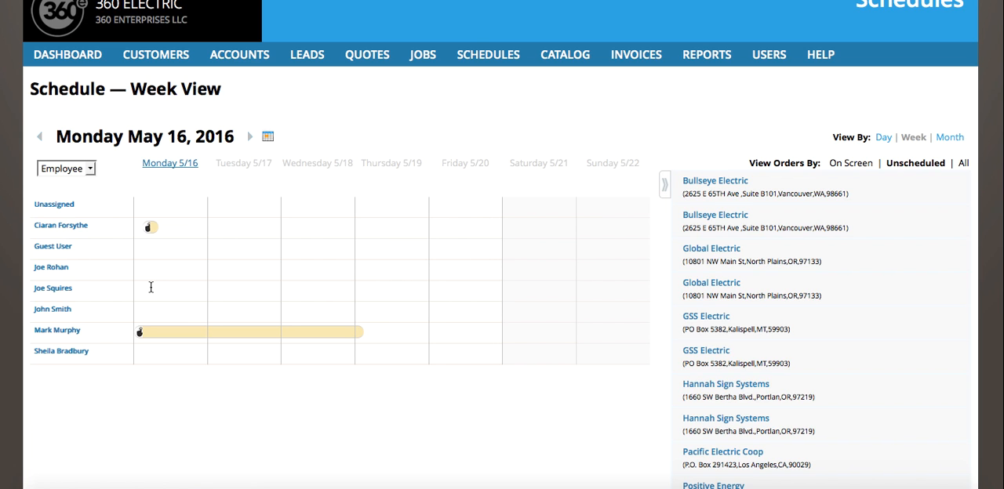
scroll(151, 288, up, 1)
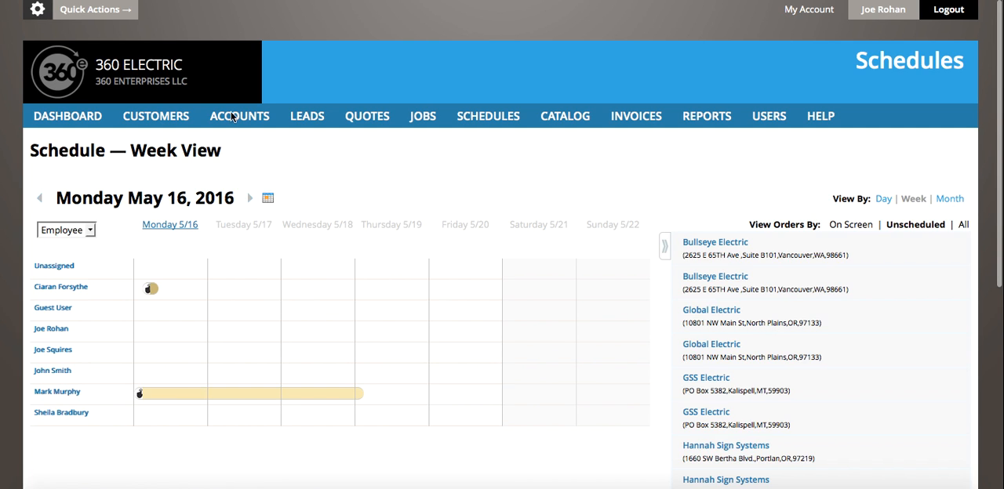
Open the Schedules & Tracking application settings and review the day start and end defaults and the status color codes
click(38, 11)
click(47, 323)
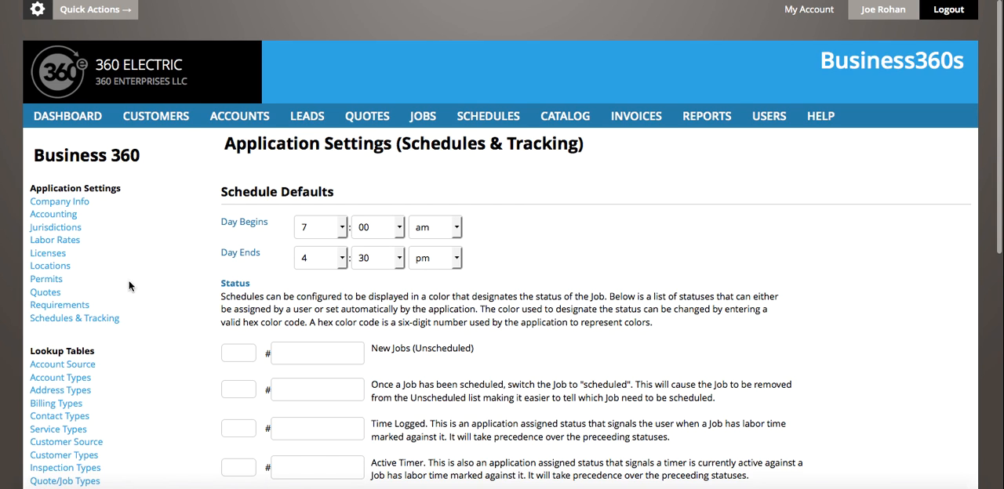
scroll(105, 249, down, 5)
scroll(105, 248, down, 1)
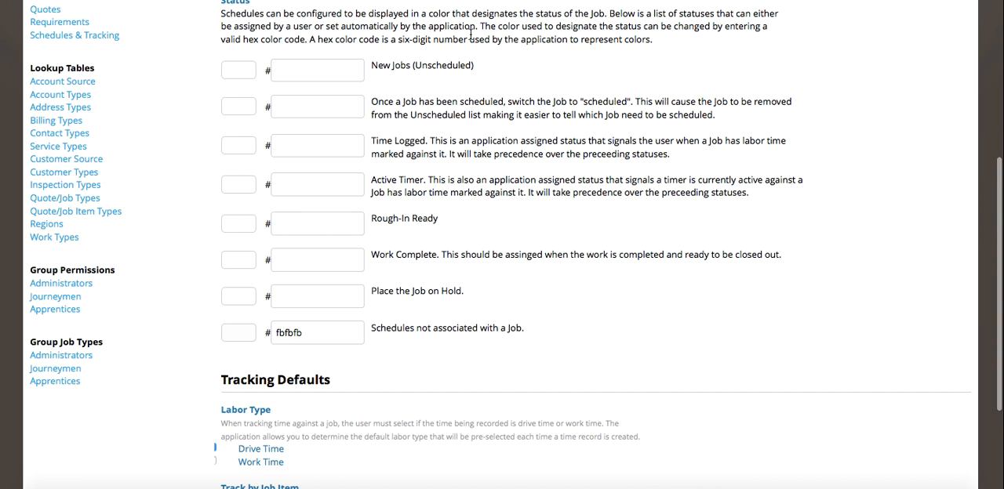
scroll(287, 99, up, 6)
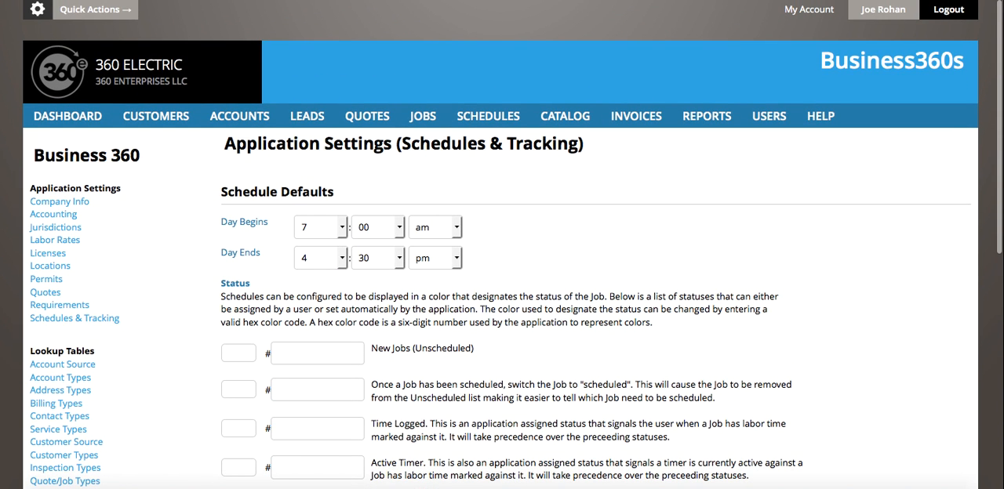
scroll(171, 184, down, 5)
scroll(170, 184, up, 5)
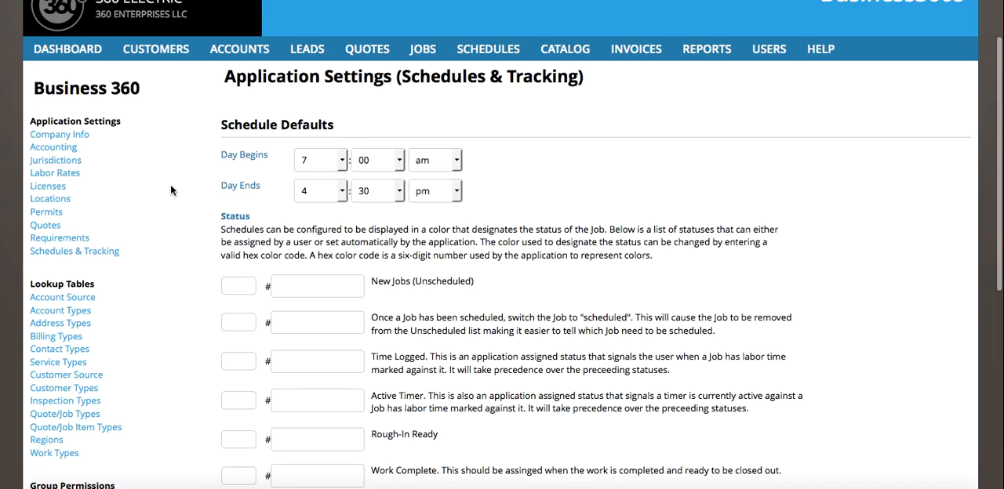
Return from the settings to the Schedules week view and show its unscheduled orders
click(475, 118)
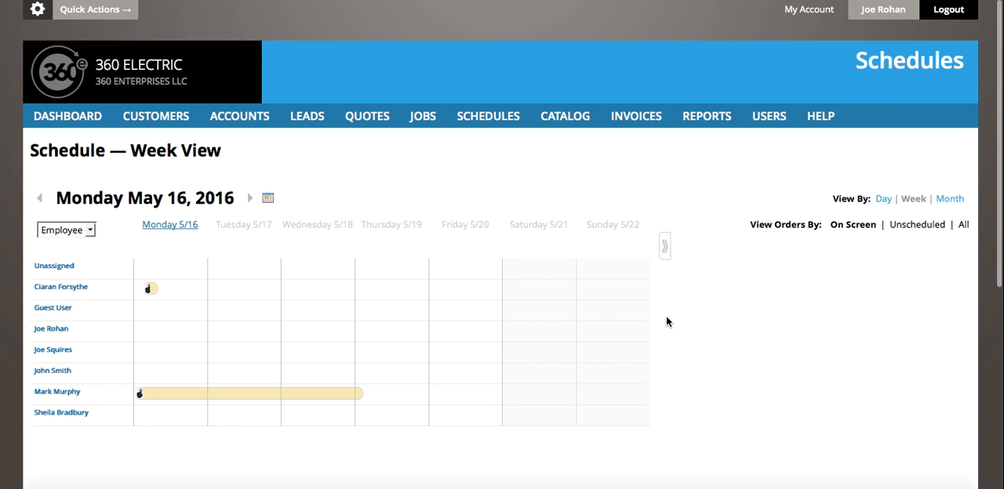
click(925, 227)
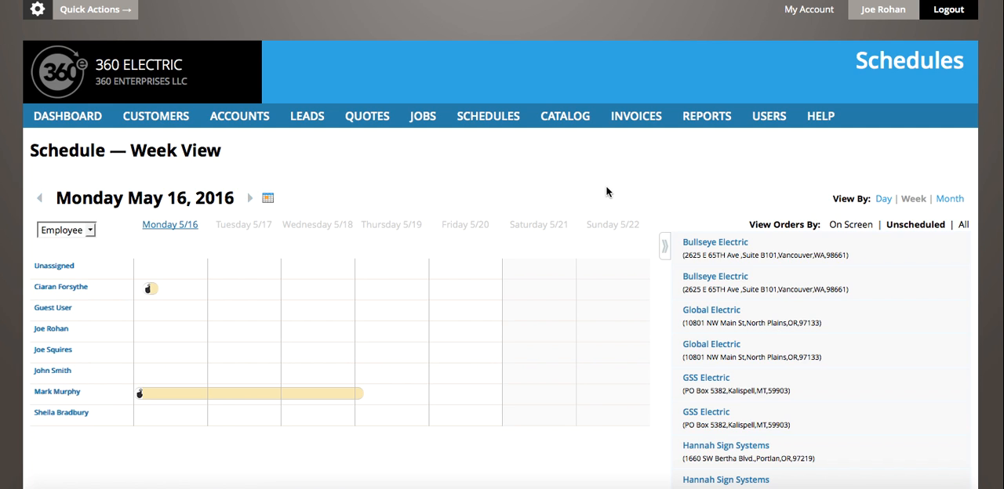
right_click(689, 482)
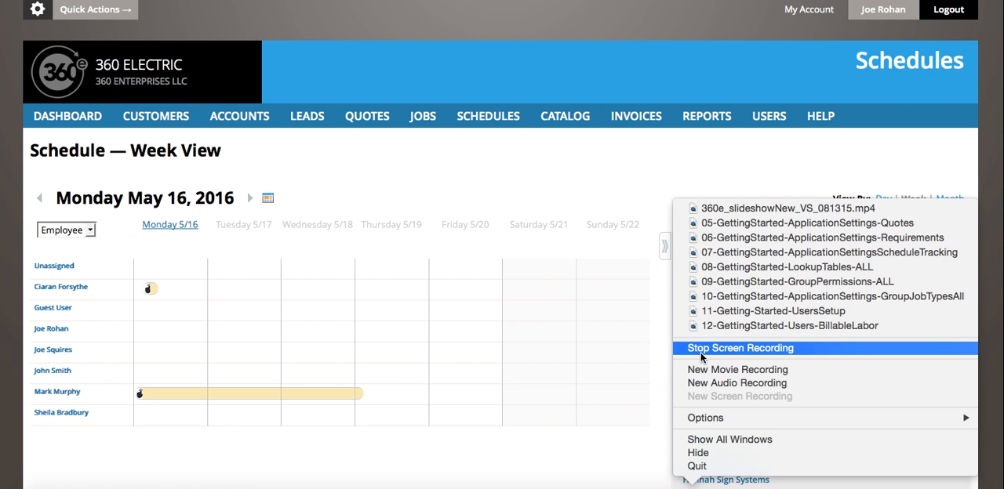